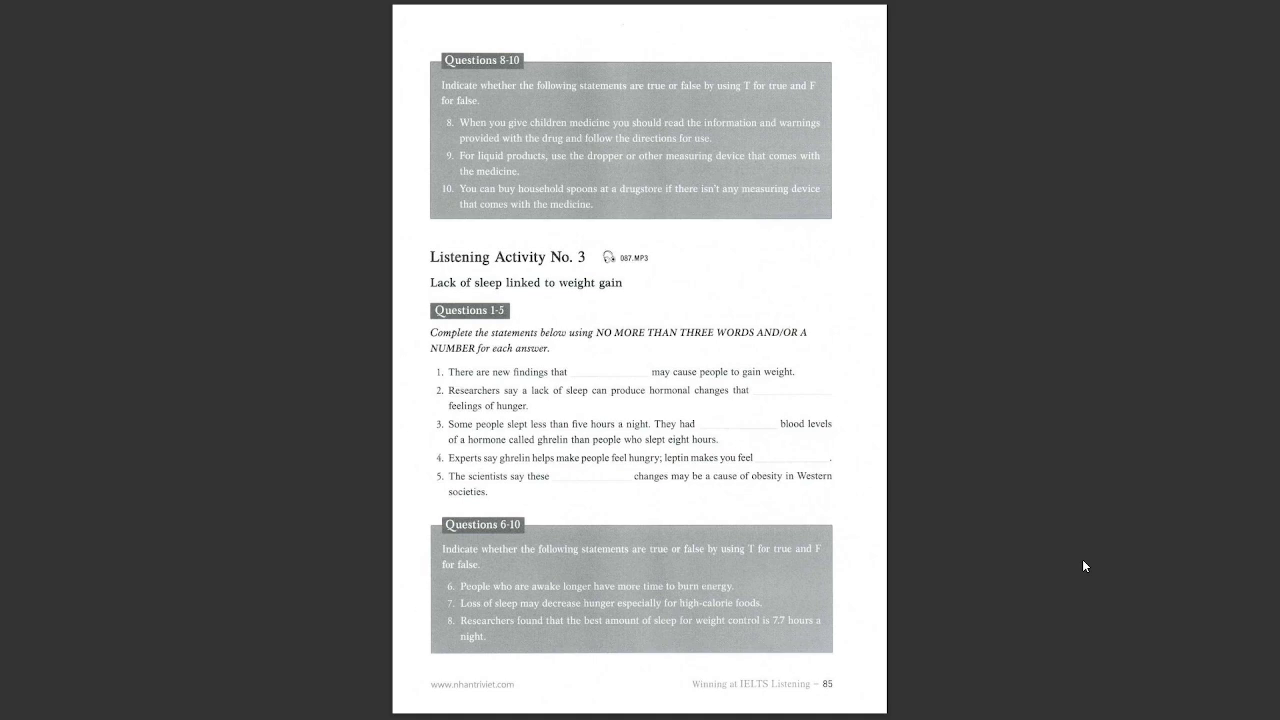
pyautogui.press('pagedown')
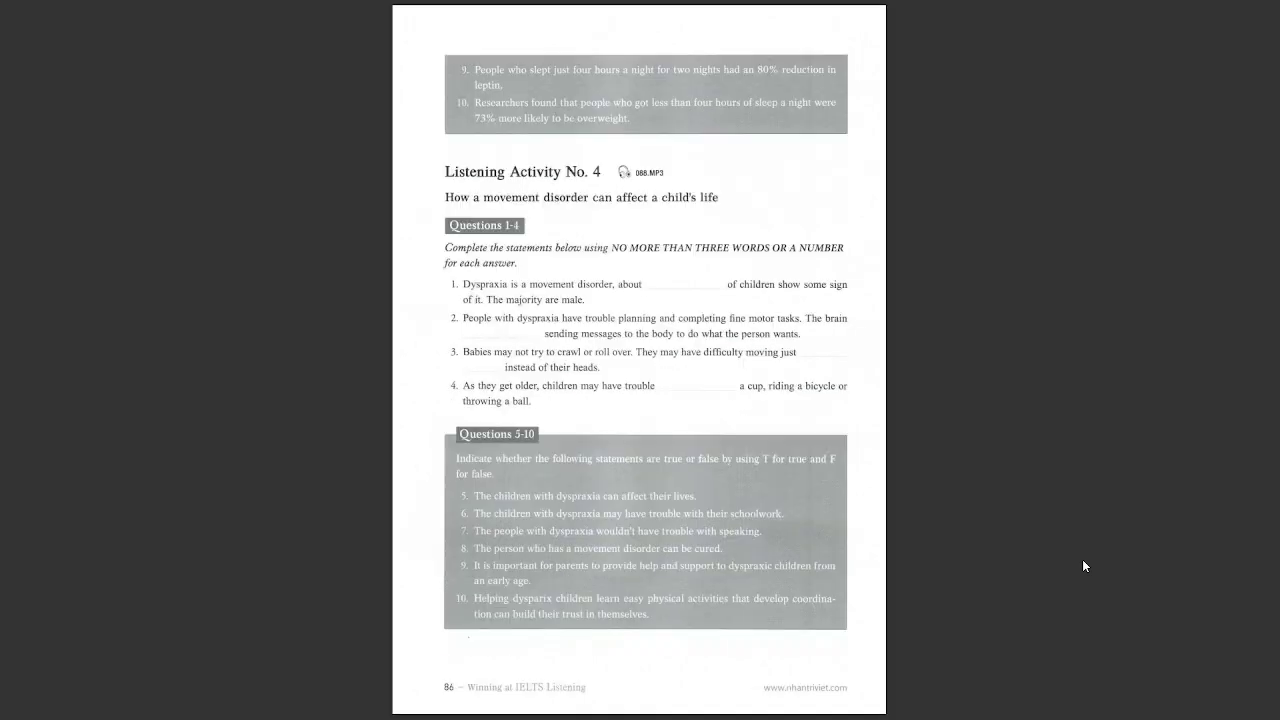
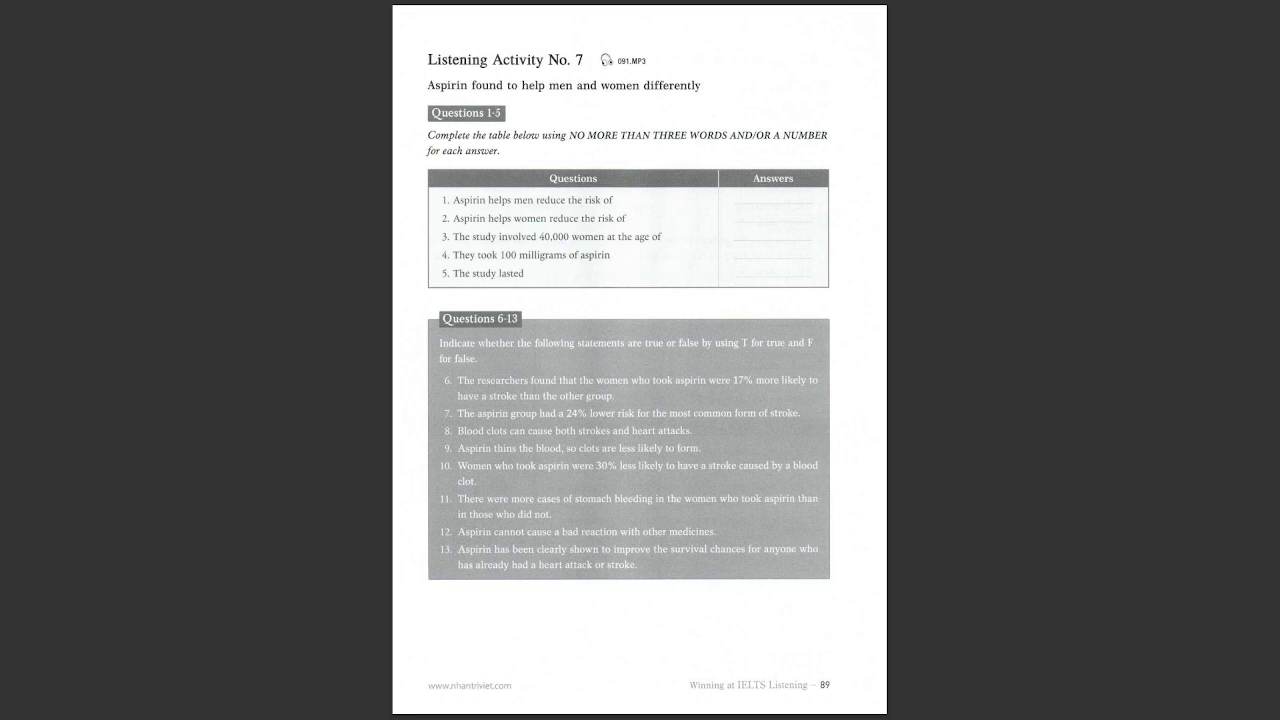
pyautogui.press('pagedown')
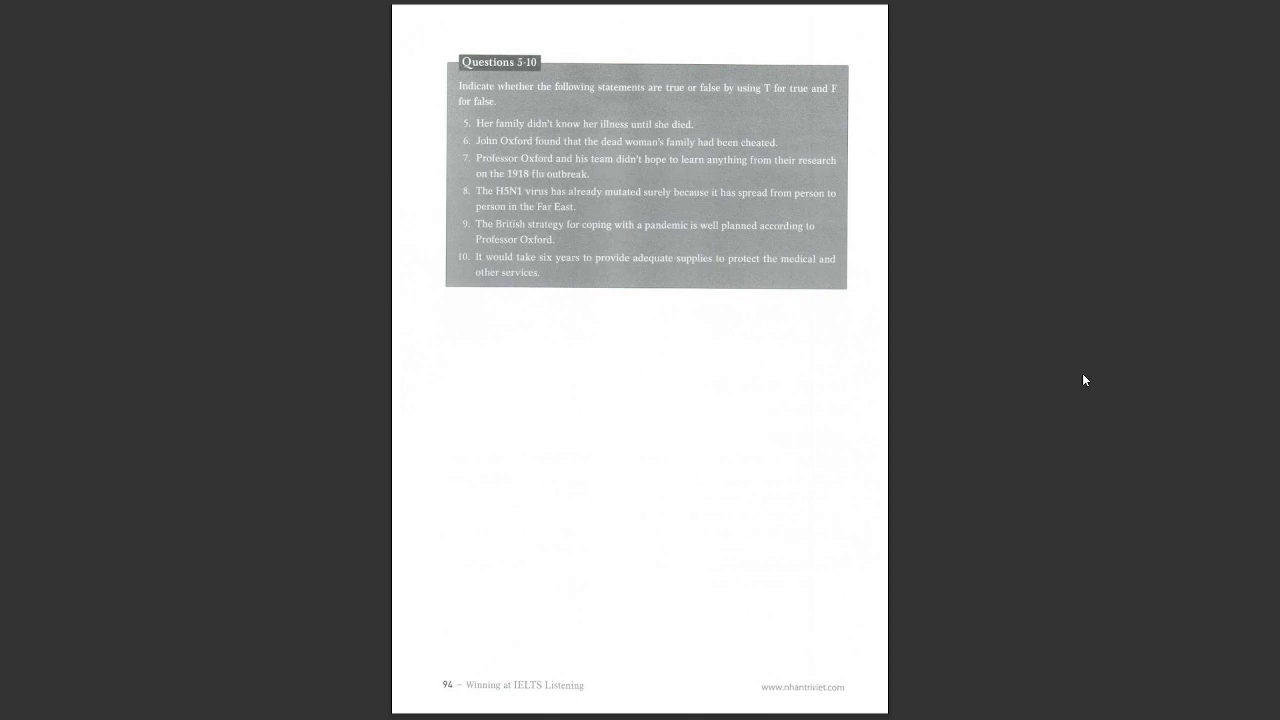
pyautogui.press('pageup')
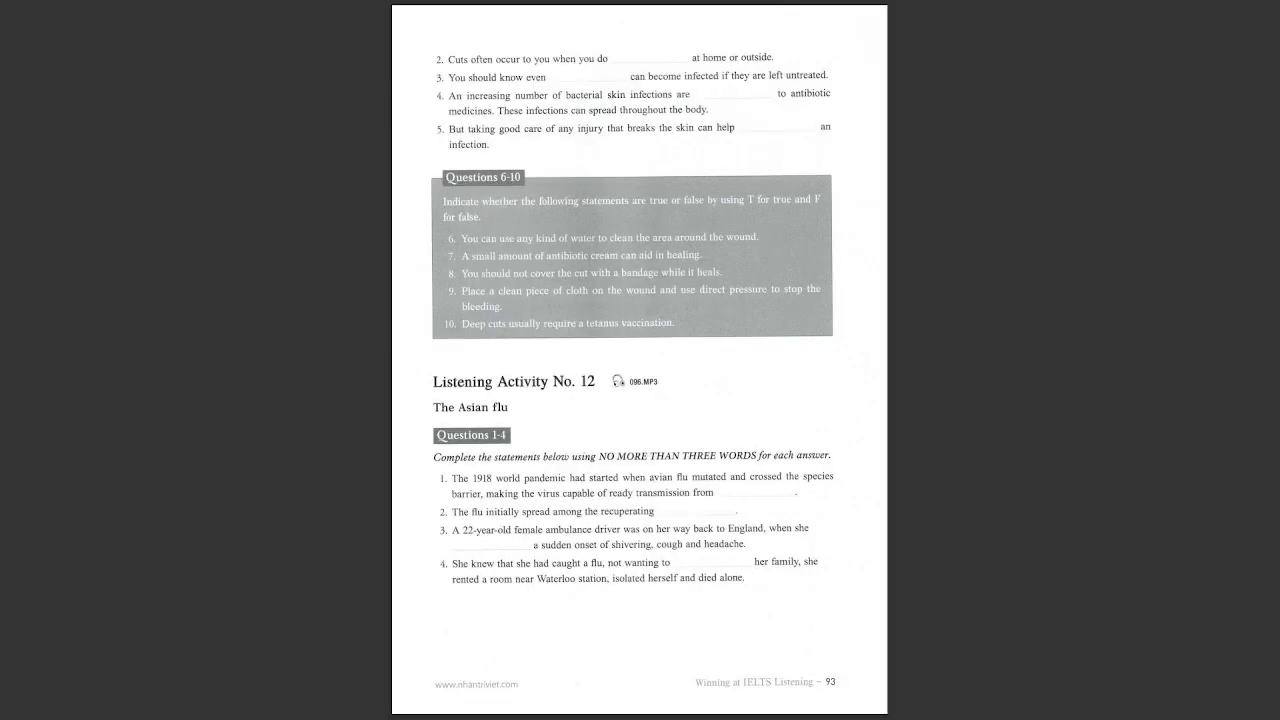